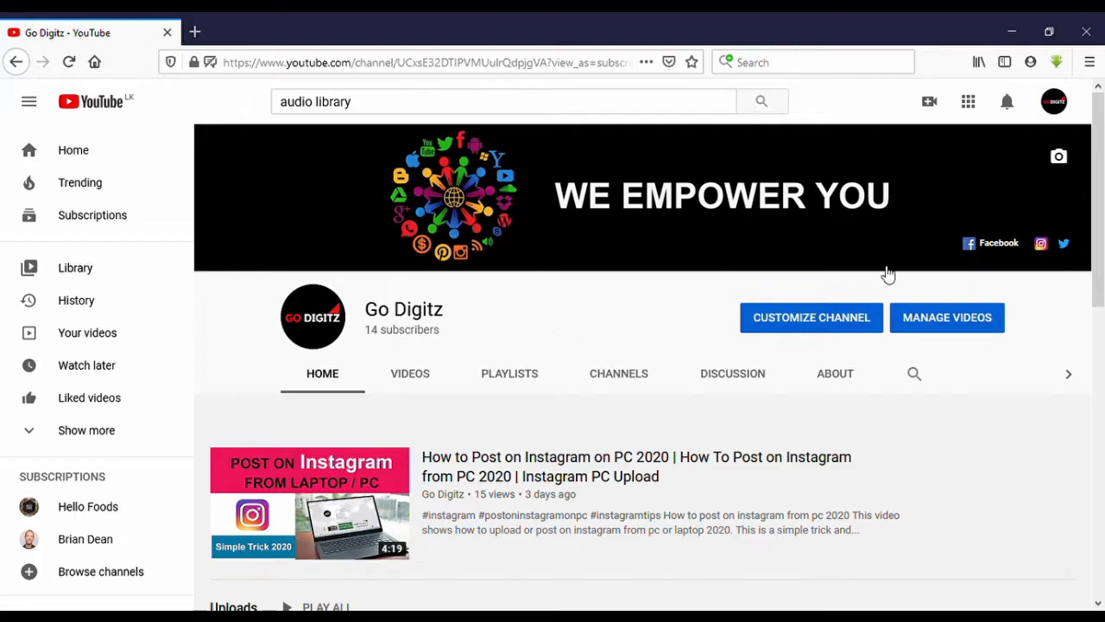
- Go to the channel's video management in YouTube Studio and open its list of playlists
left_click(946, 320)
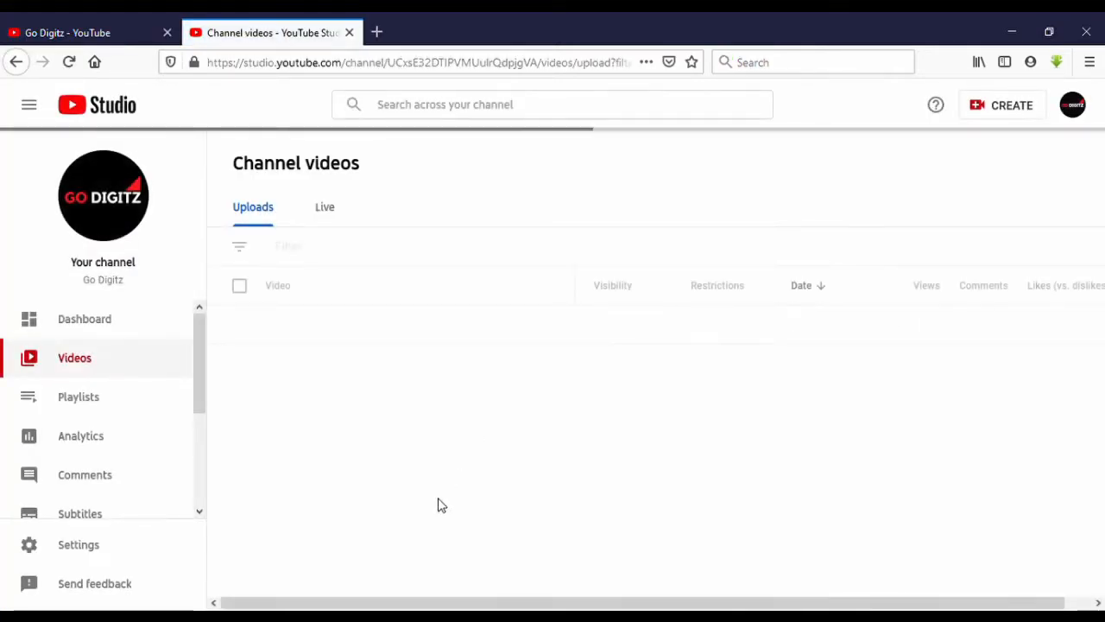
scroll(164, 391, "down", 1)
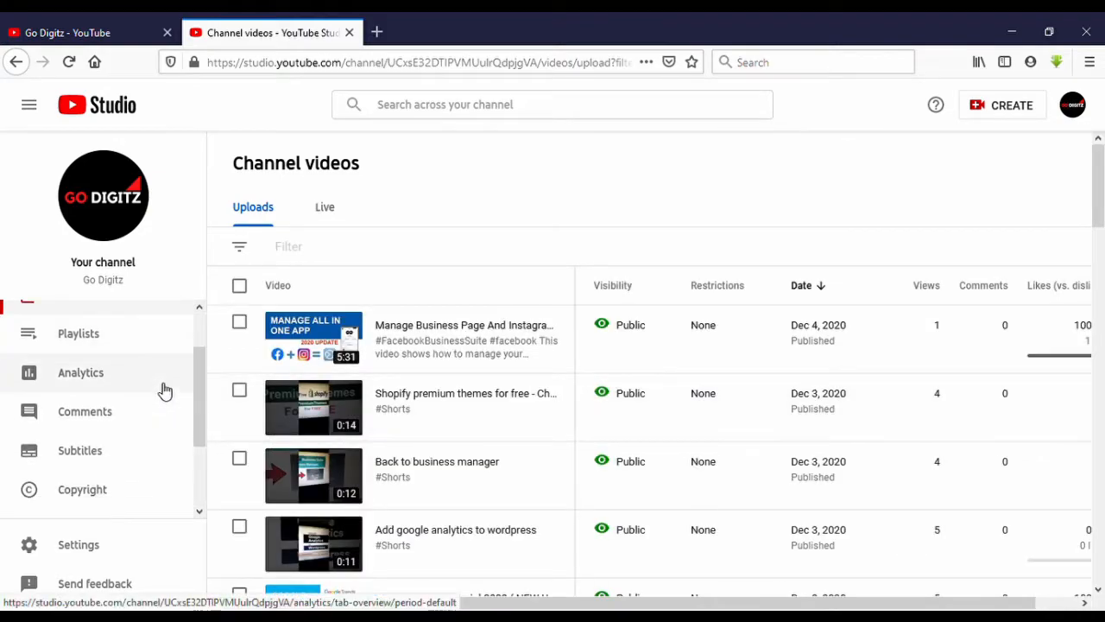
scroll(158, 395, "up", 1)
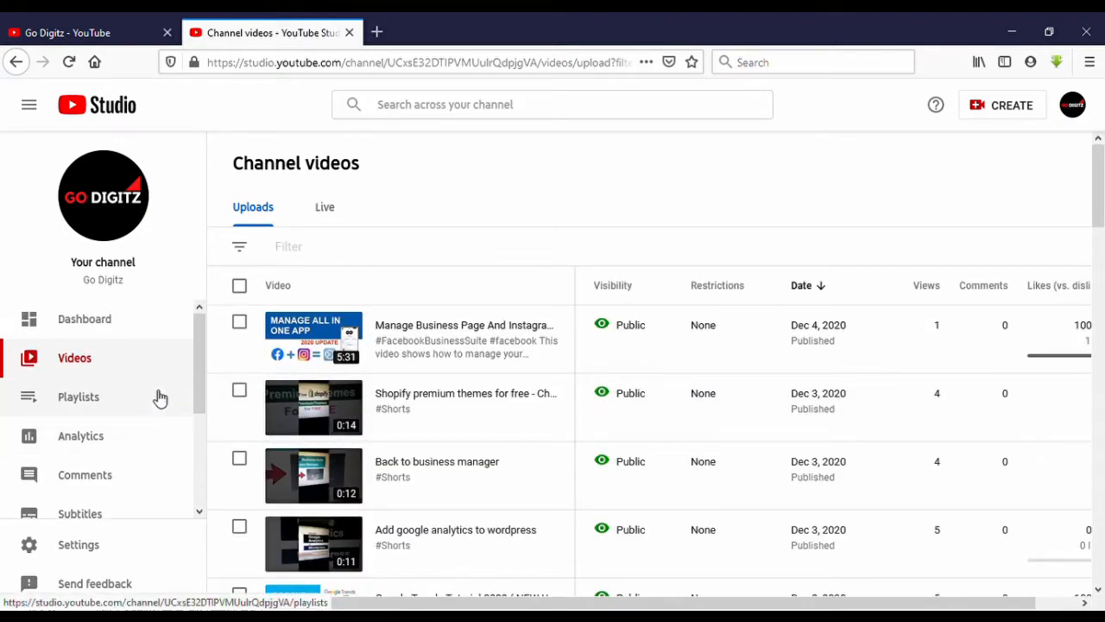
left_click(78, 400)
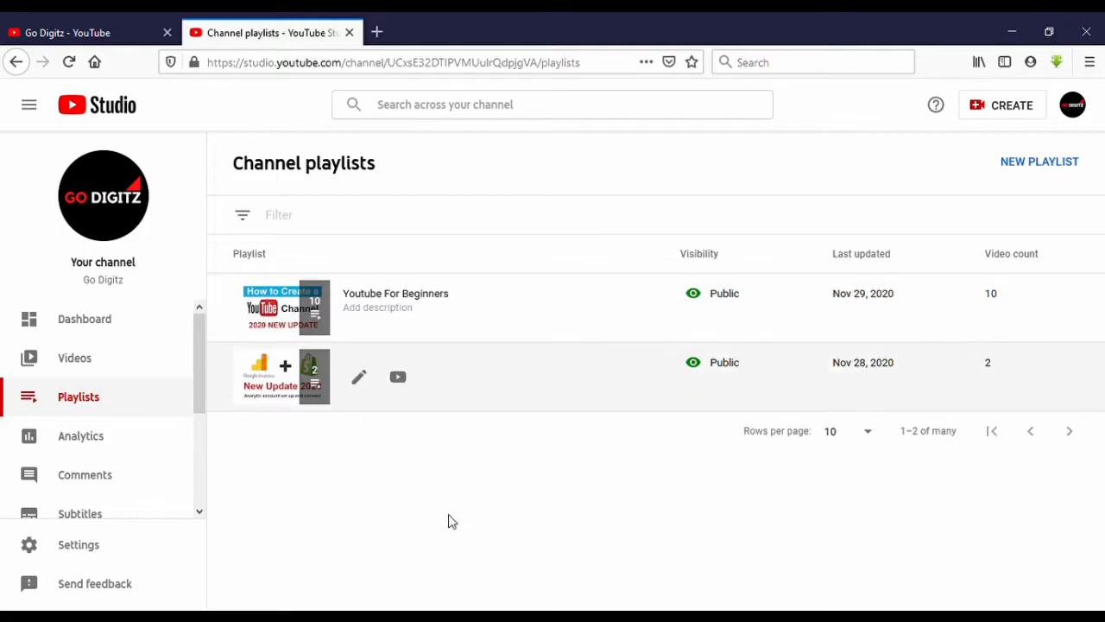
- Create a new playlist titled "Social Media" with Public visibility
left_click(1037, 173)
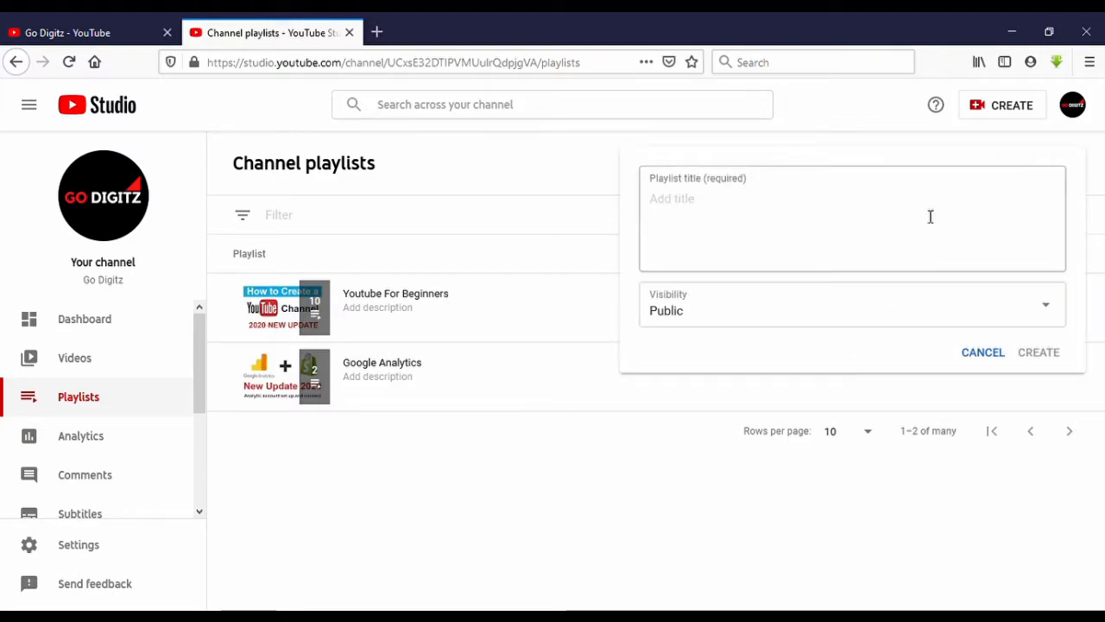
left_click(758, 217)
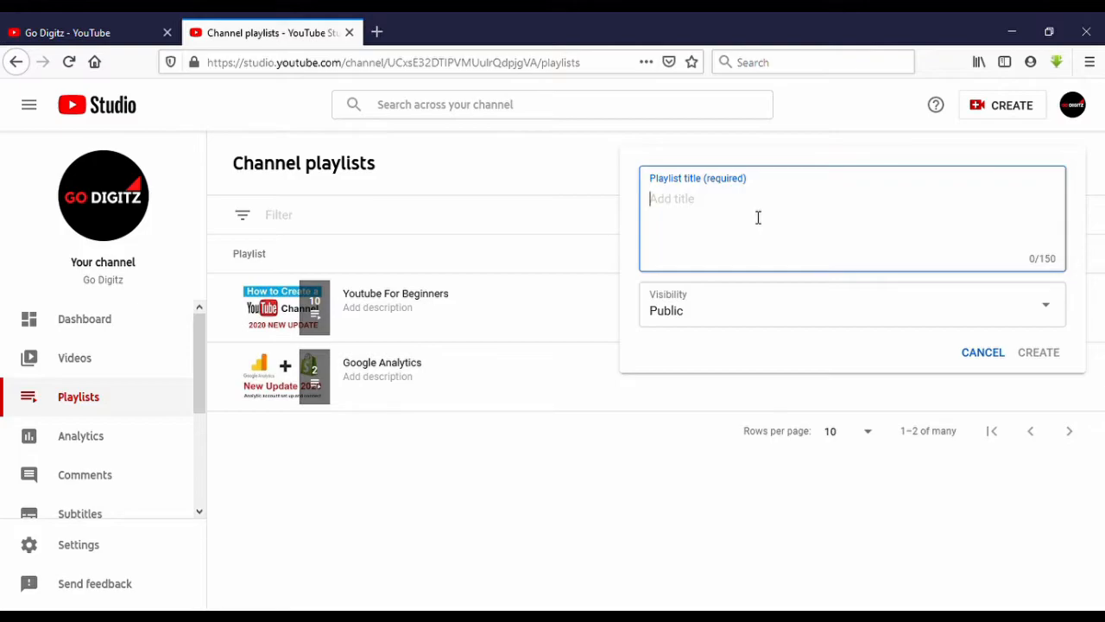
type("Social Media")
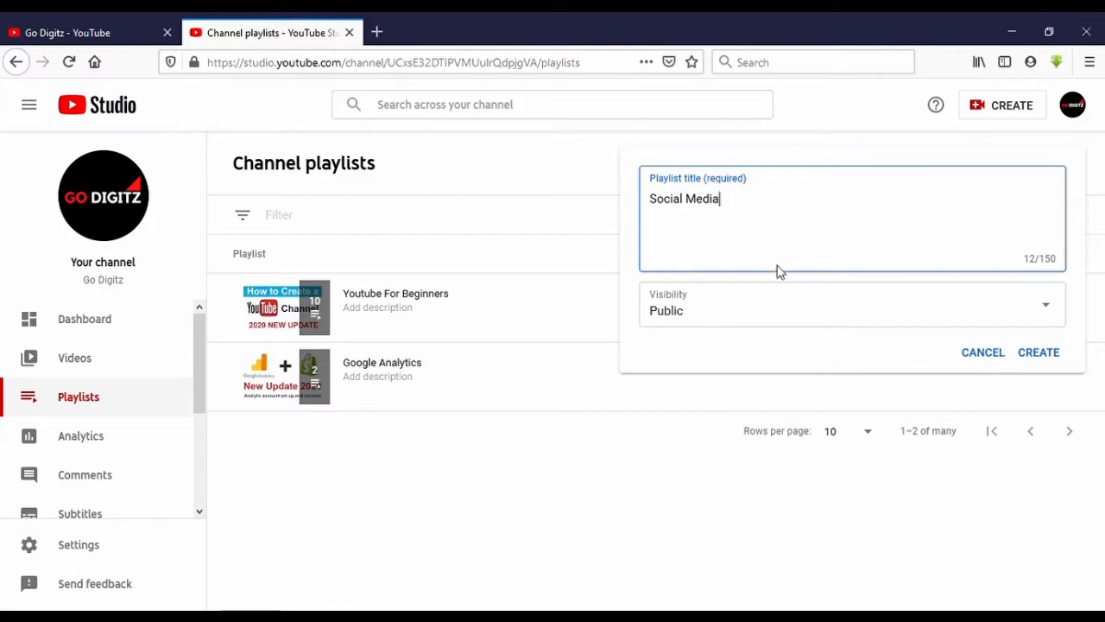
left_click(855, 316)
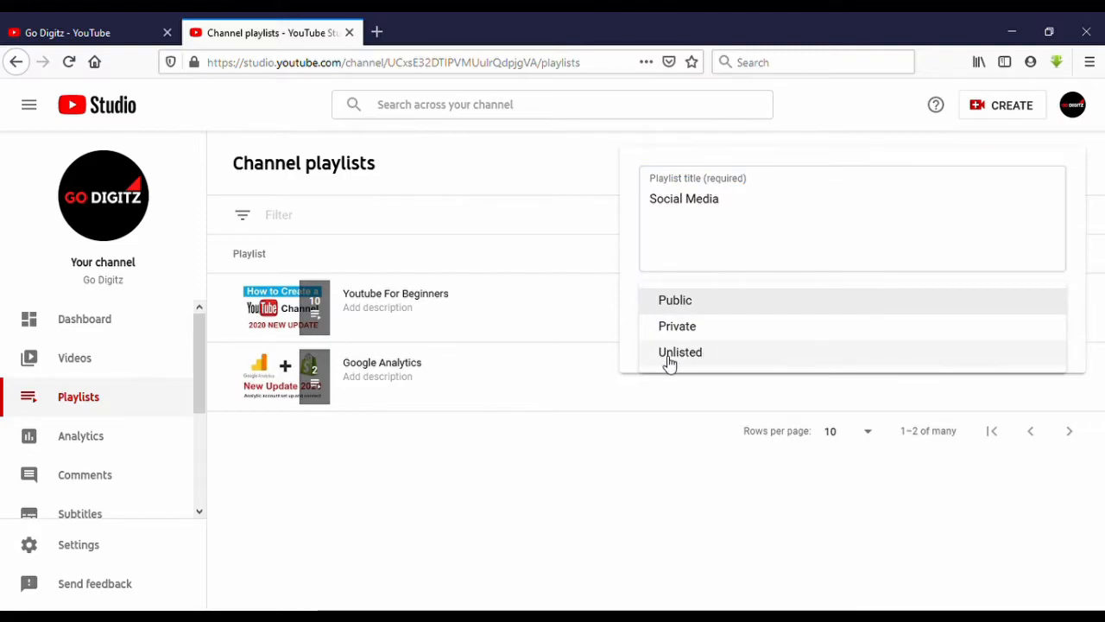
left_click(665, 303)
left_click(1040, 354)
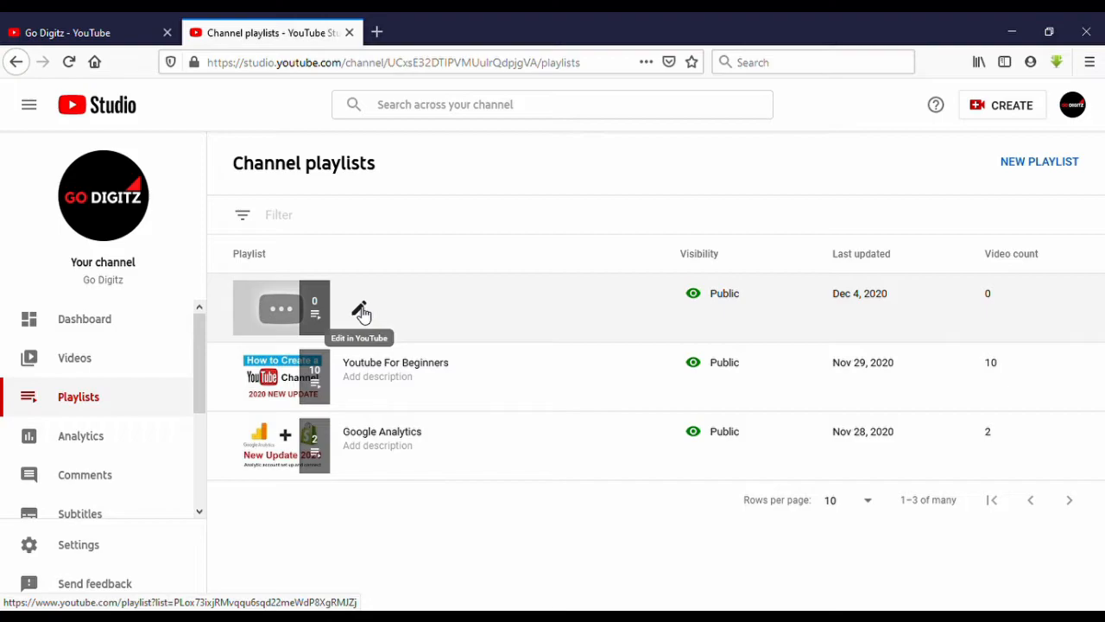
- Open the Social Media playlist for editing on YouTube and browse the channel's own videos to add
left_click(360, 311)
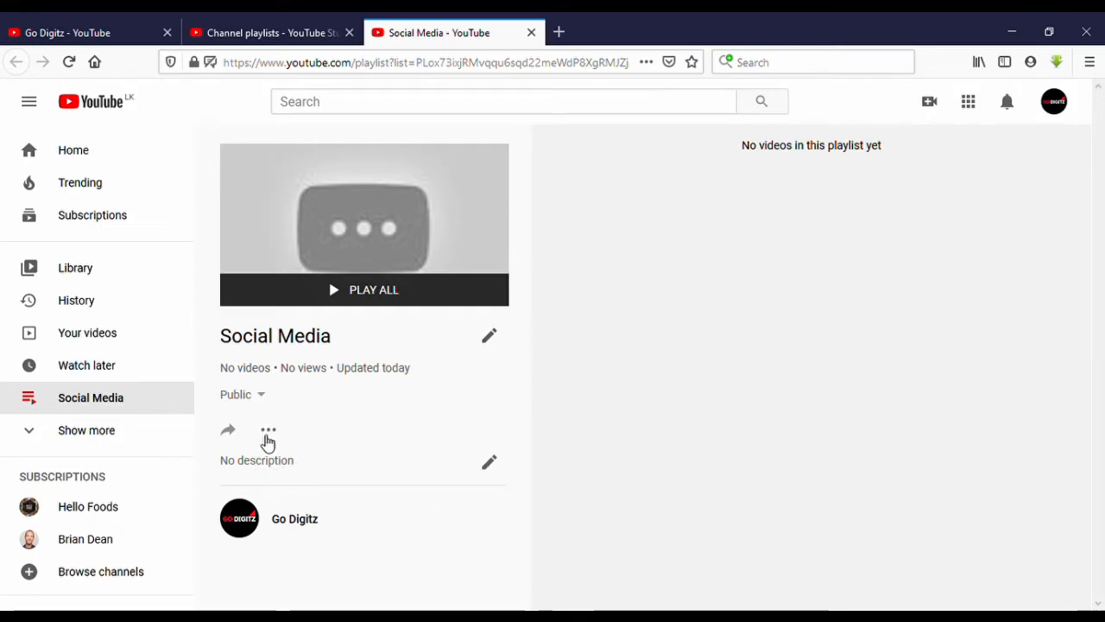
left_click(277, 435)
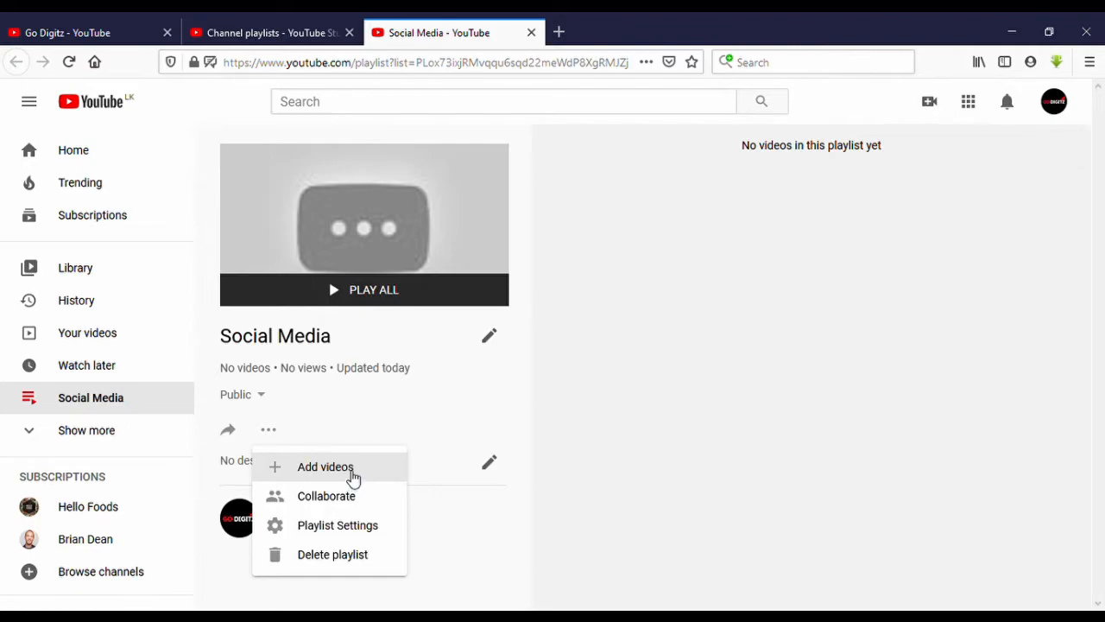
left_click(353, 471)
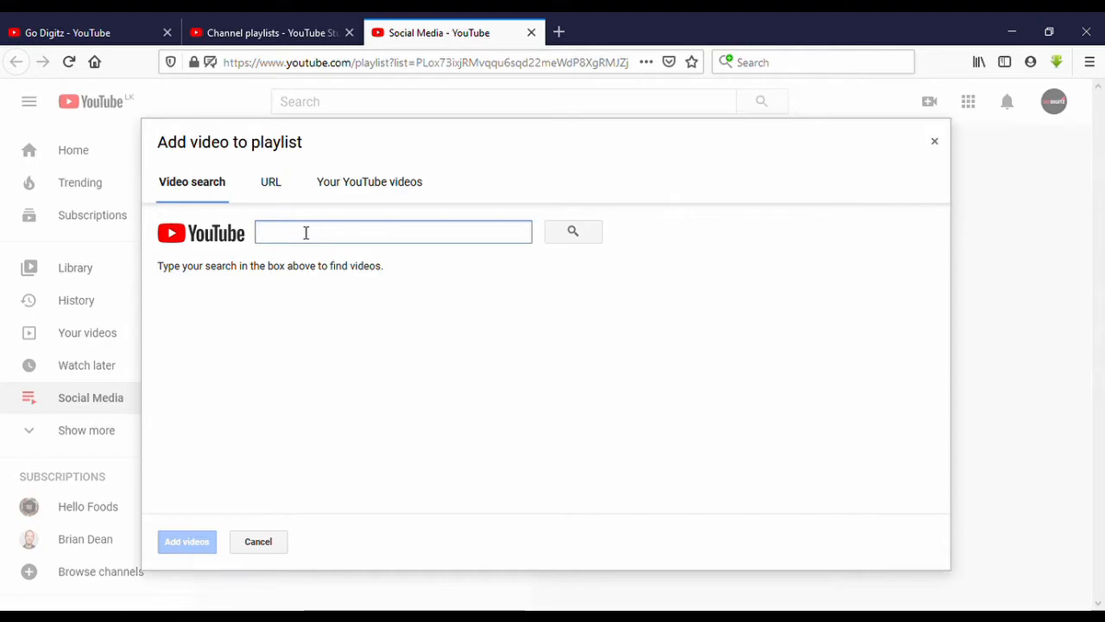
left_click(268, 183)
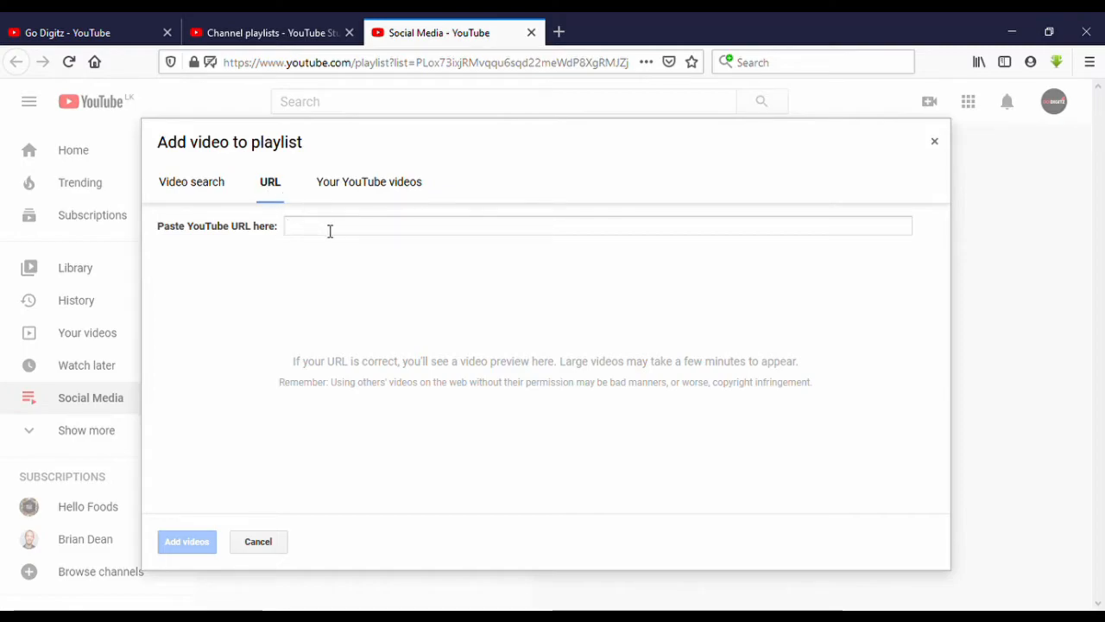
left_click(358, 197)
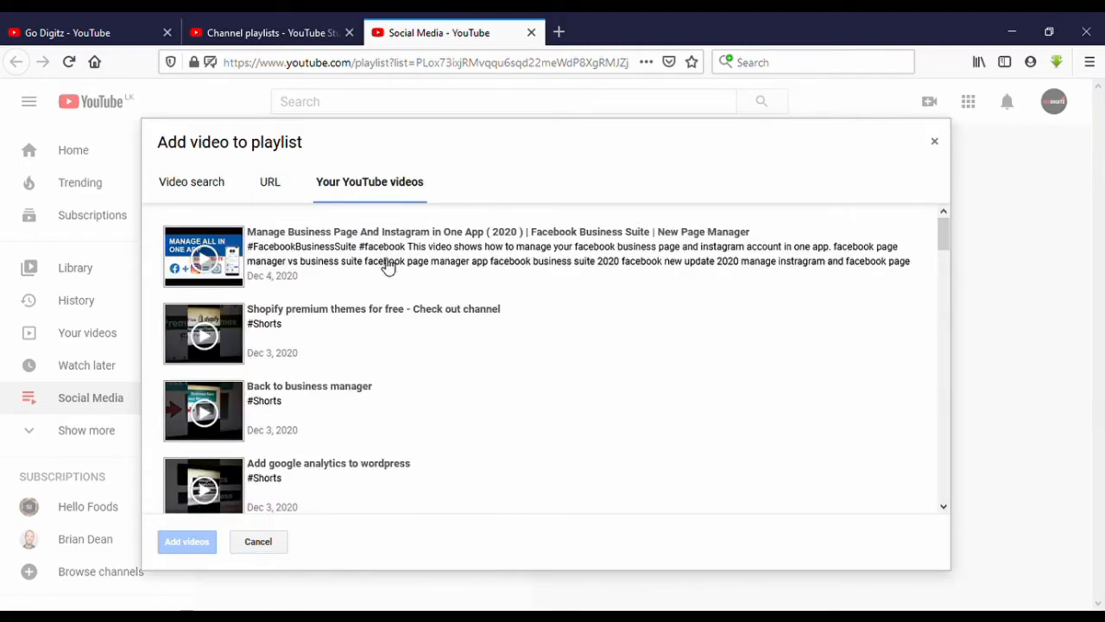
scroll(641, 288, "down", 3)
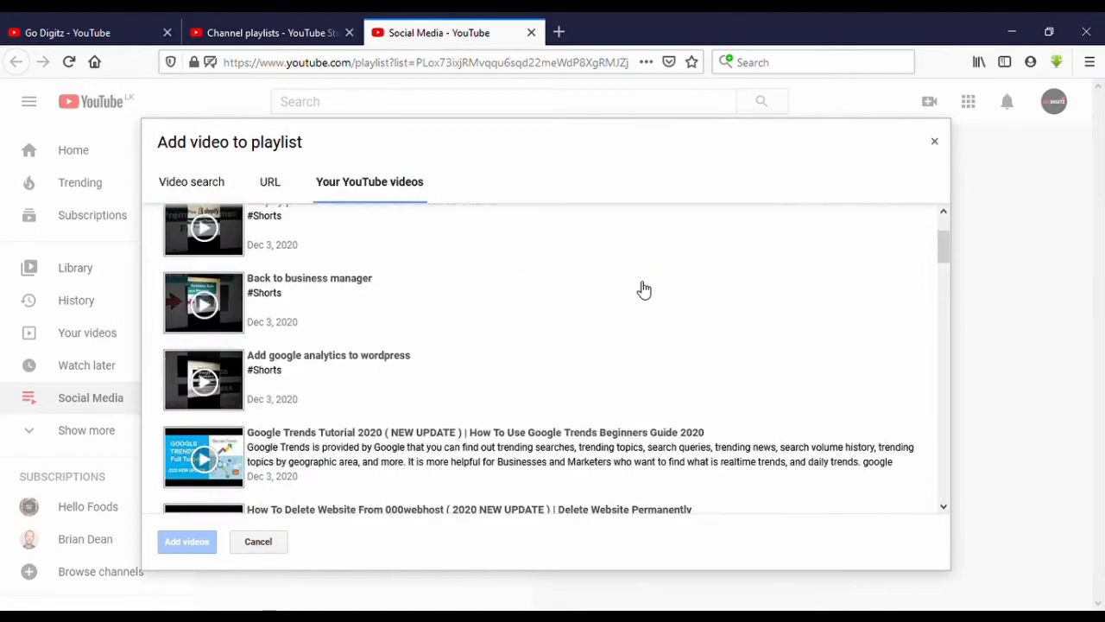
scroll(643, 289, "up", 3)
scroll(624, 256, "down", 9)
scroll(656, 302, "up", 6)
scroll(670, 298, "up", 5)
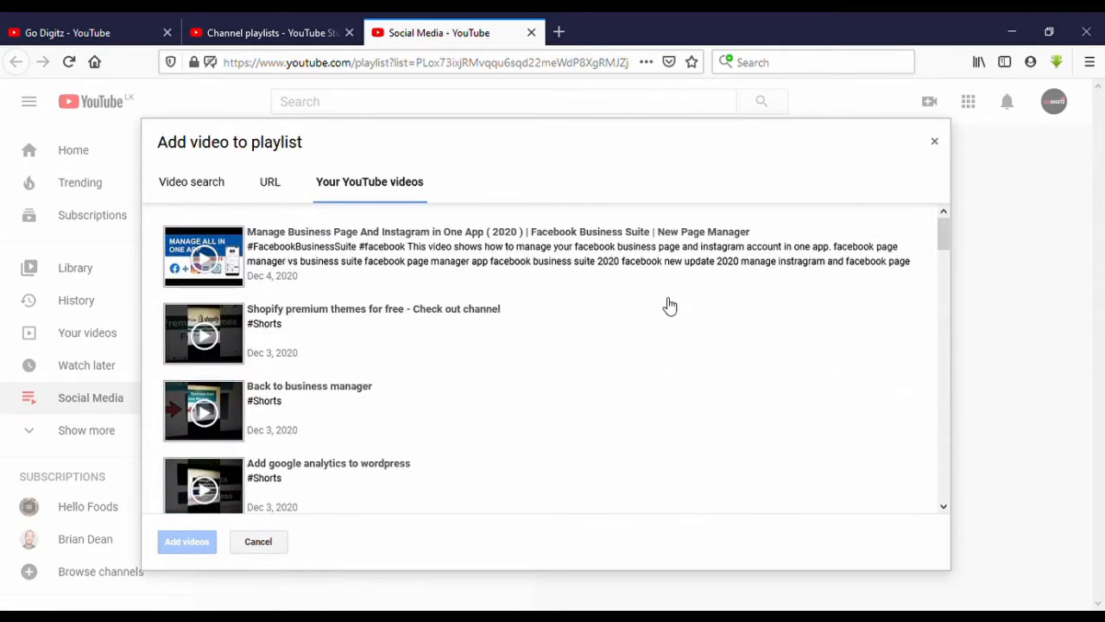
- Add the Manage Business Page And Instagram, Switch Back From Business Suite, and Post on Instagram on PC videos to the Social Media playlist
left_click(549, 263)
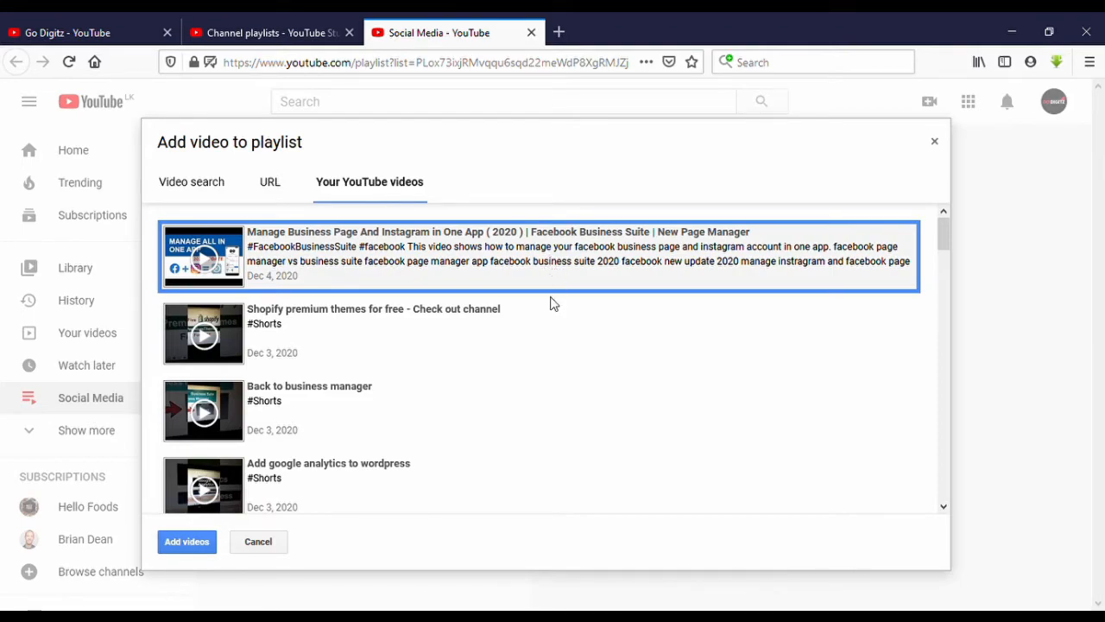
scroll(552, 302, "down", 5)
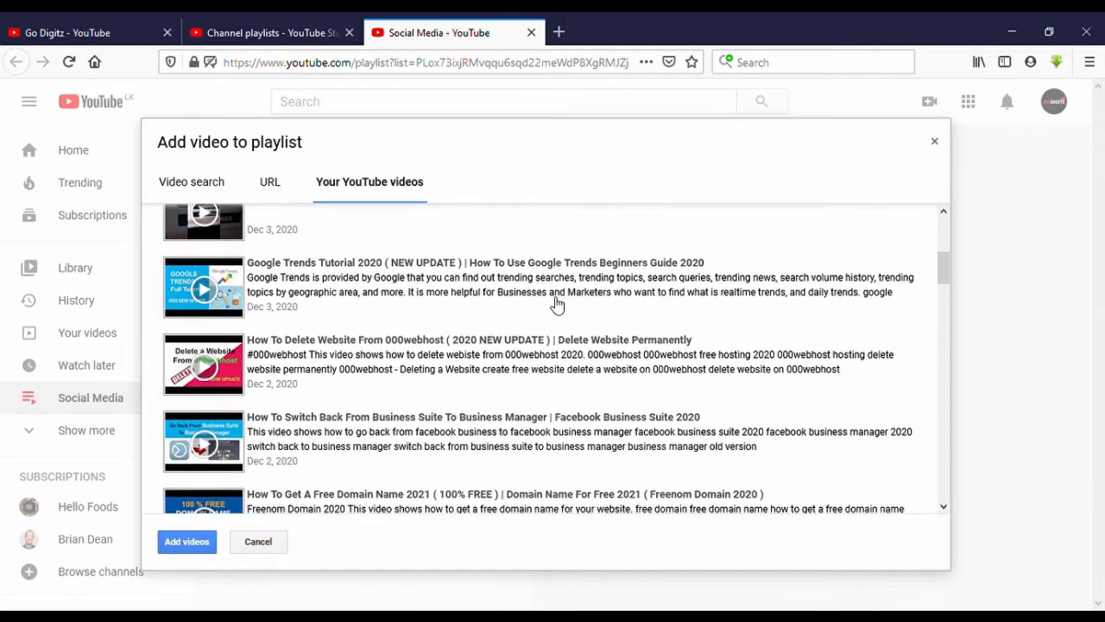
scroll(414, 315, "down", 2)
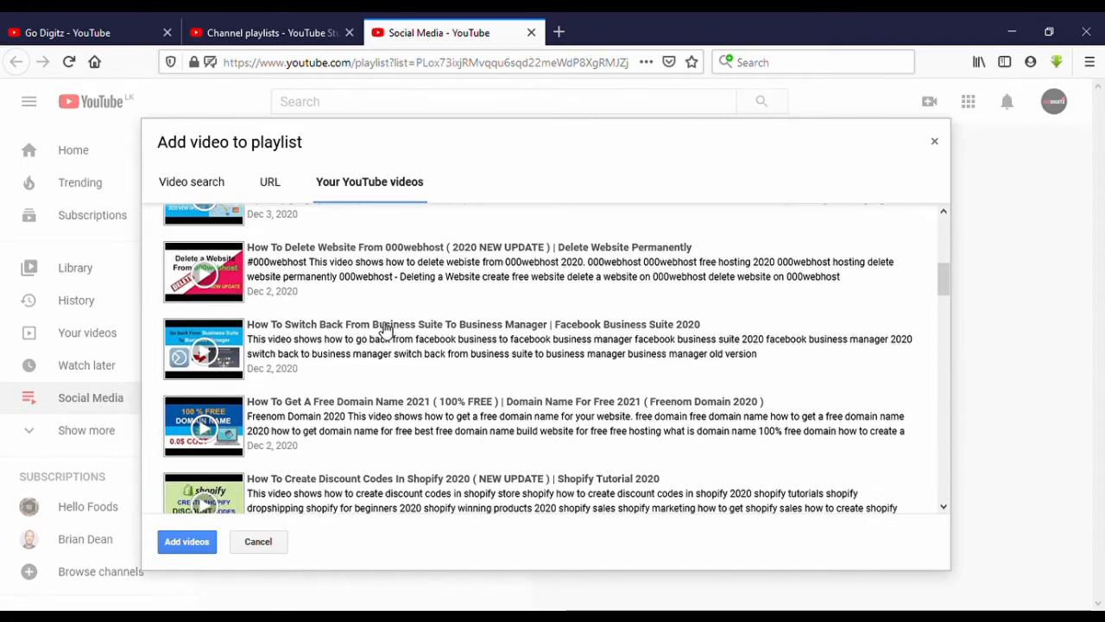
scroll(370, 322, "down", 2)
left_click(357, 264)
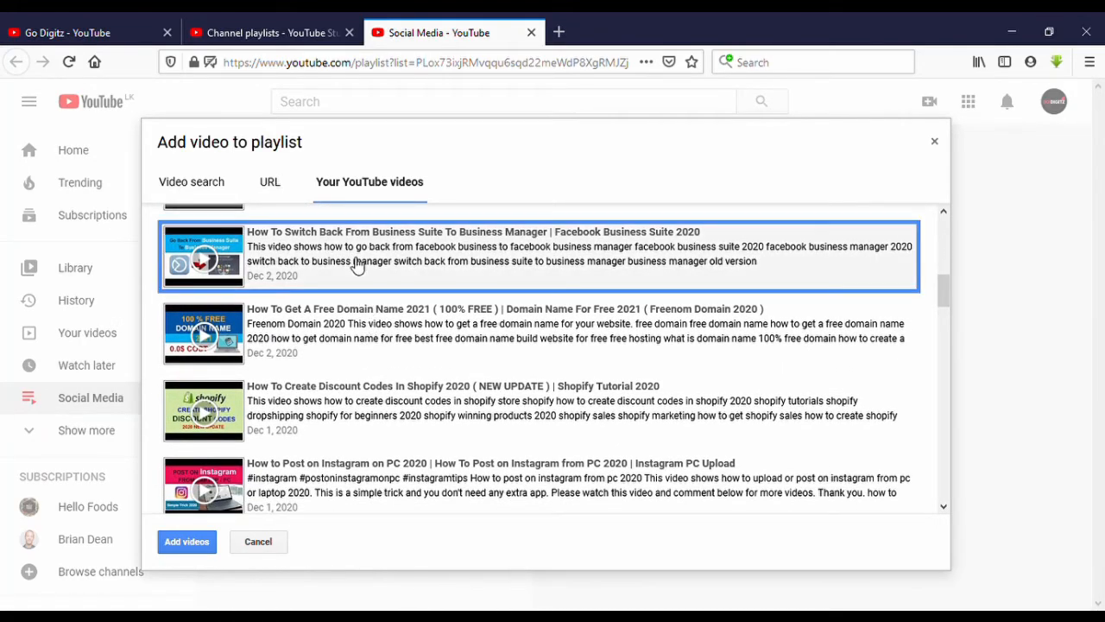
scroll(363, 340, "down", 2)
left_click(345, 316)
scroll(346, 316, "down", 2)
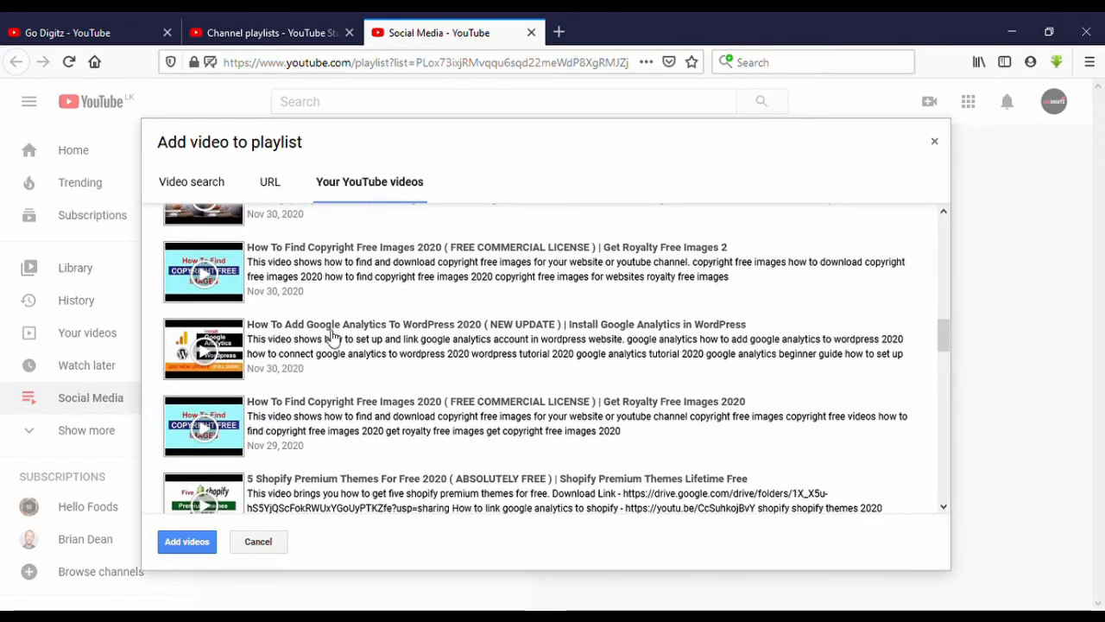
scroll(330, 348, "down", 2)
scroll(331, 348, "down", 10)
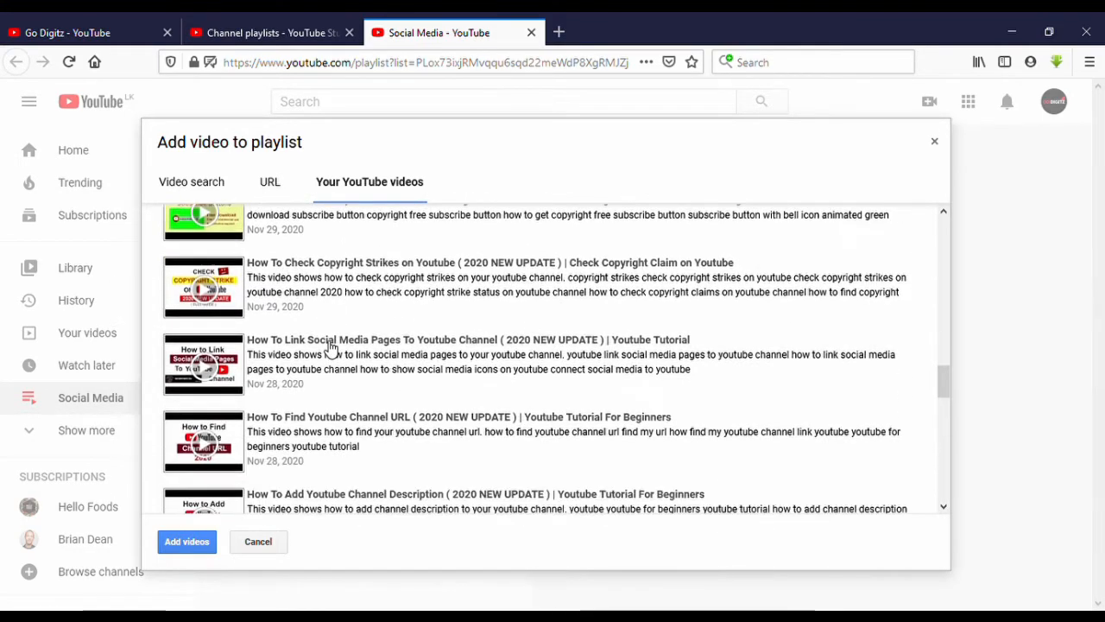
scroll(345, 370, "down", 2)
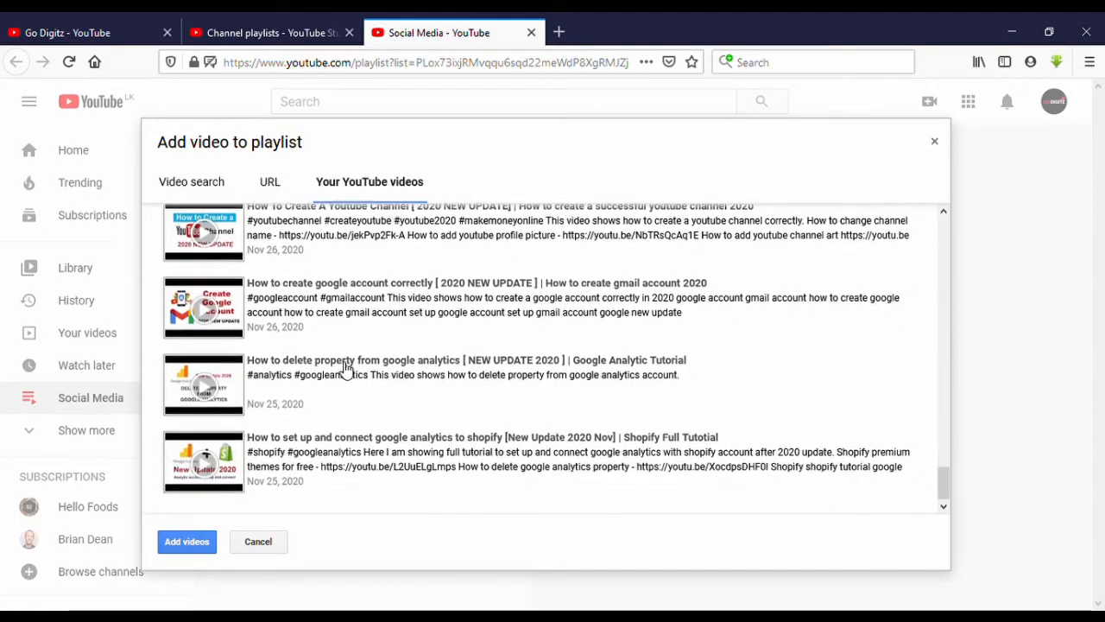
scroll(345, 370, "up", 8)
scroll(347, 370, "up", 5)
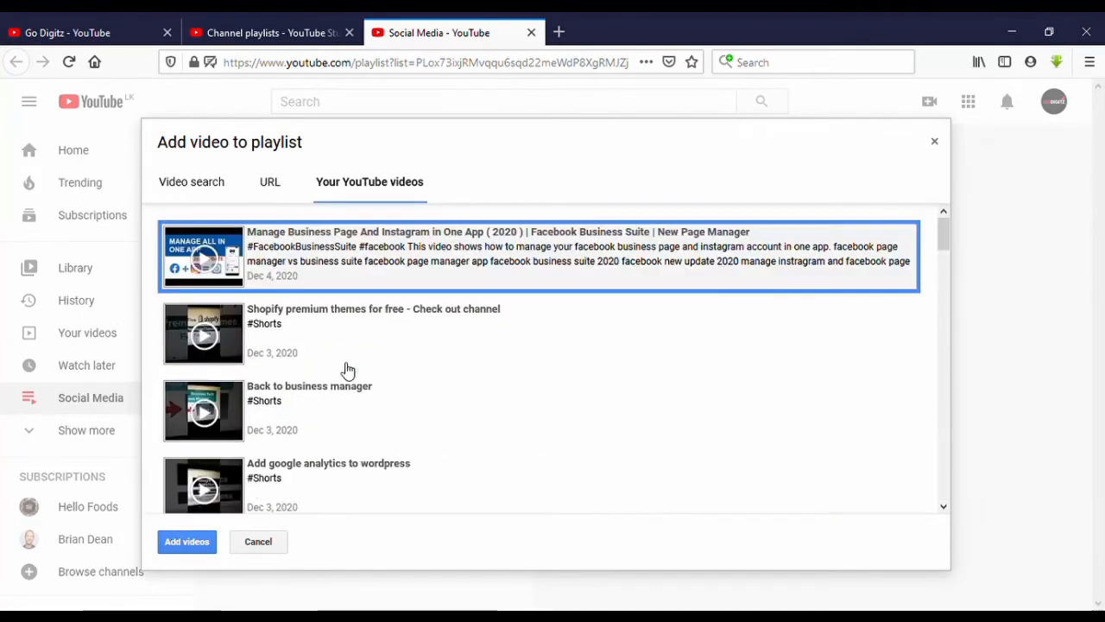
left_click(192, 547)
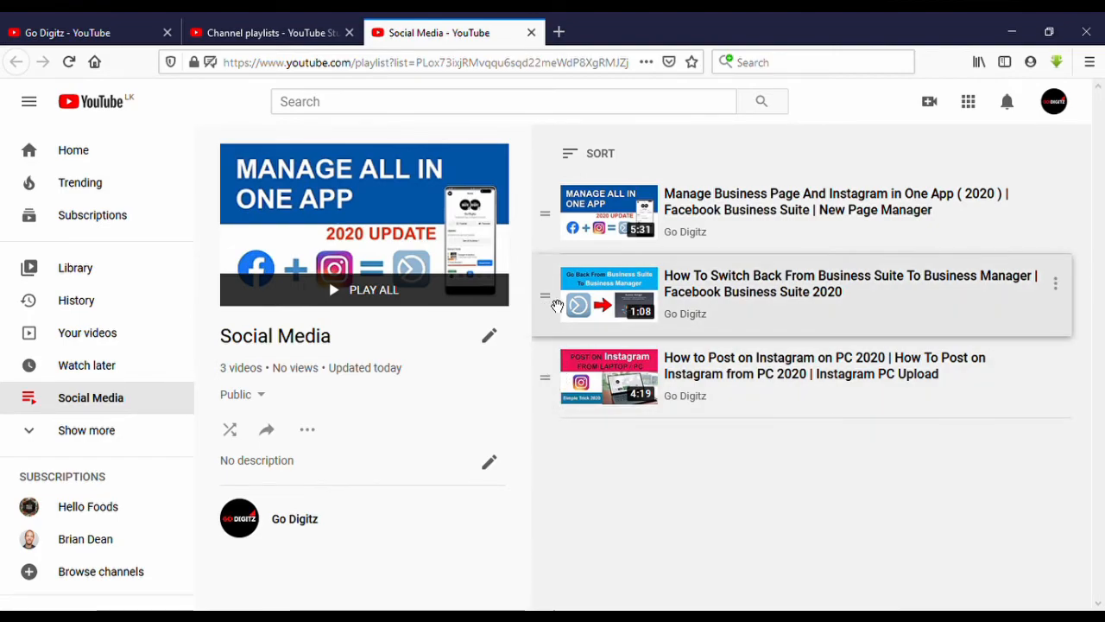
mouse_move(555, 316)
left_mouse_down()
mouse_move(549, 221)
mouse_move(559, 226)
mouse_move(559, 316)
left_mouse_up()
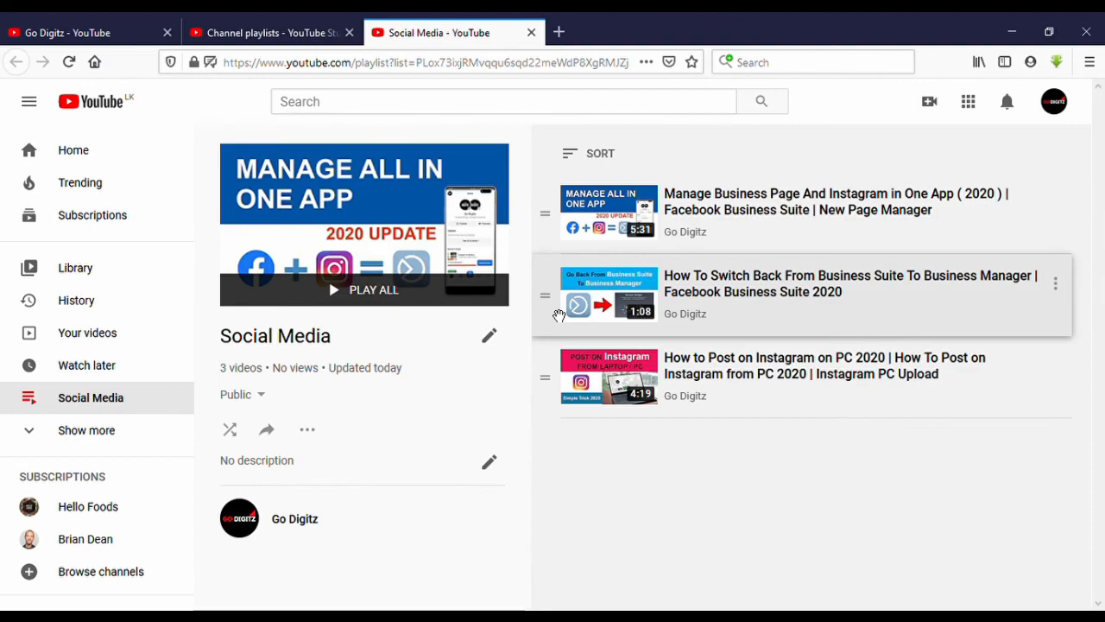